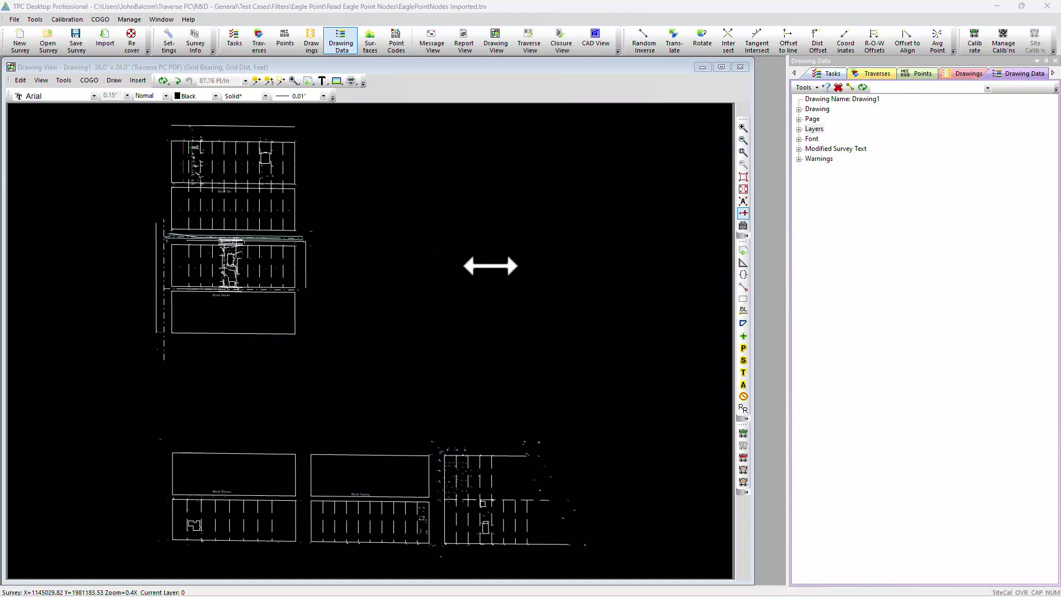
# - Check the survey's drawing list and points list, and return to the drawing data
pyautogui.click(965, 75)
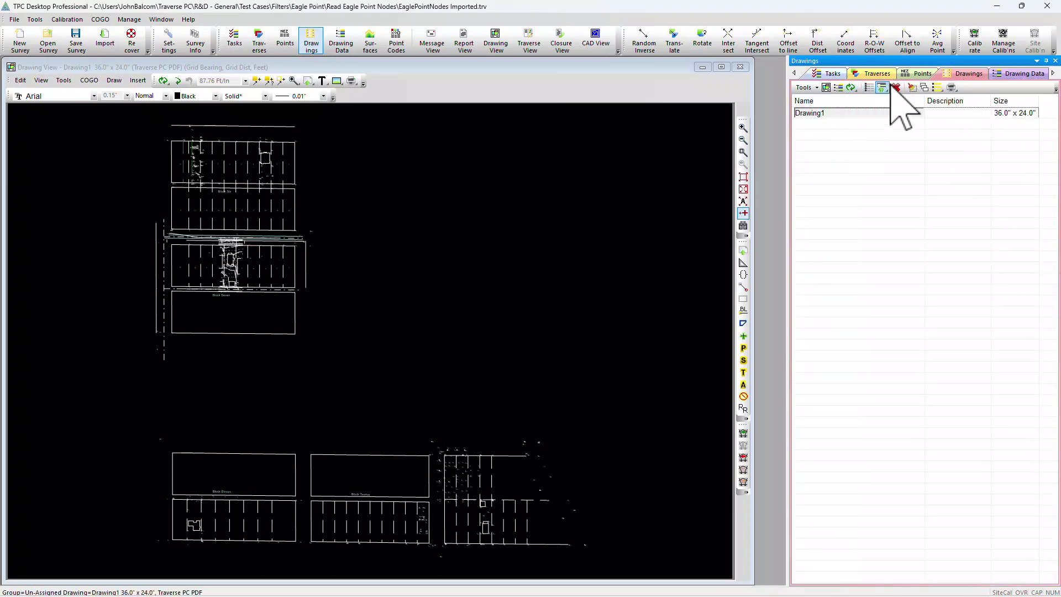
pyautogui.click(920, 75)
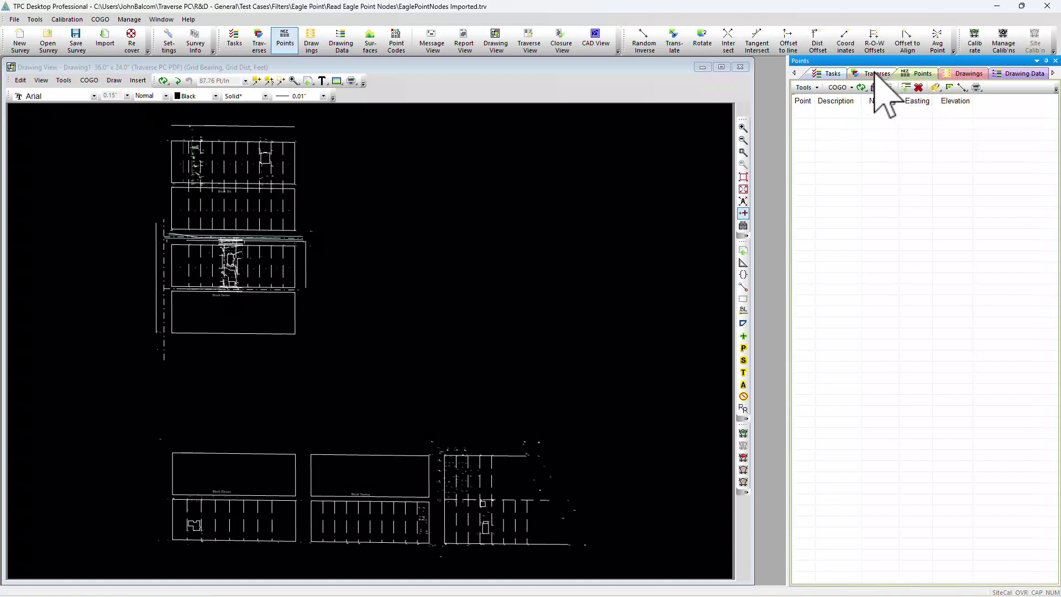
pyautogui.click(1013, 75)
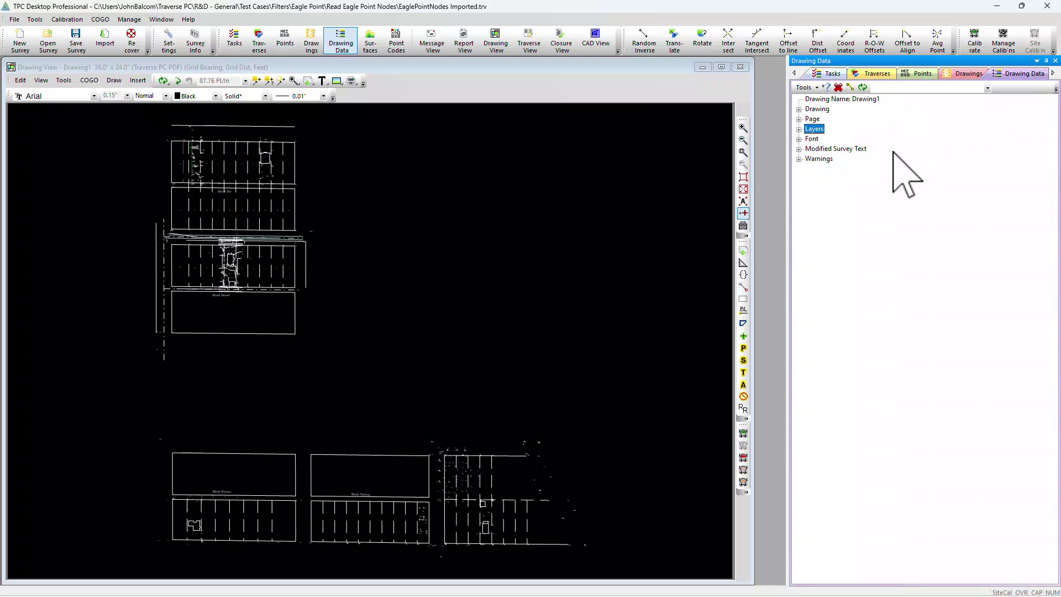
# - Expand the Level 1 layer and its first five-object group, and inspect the coordinates of the group's first line
pyautogui.click(799, 130)
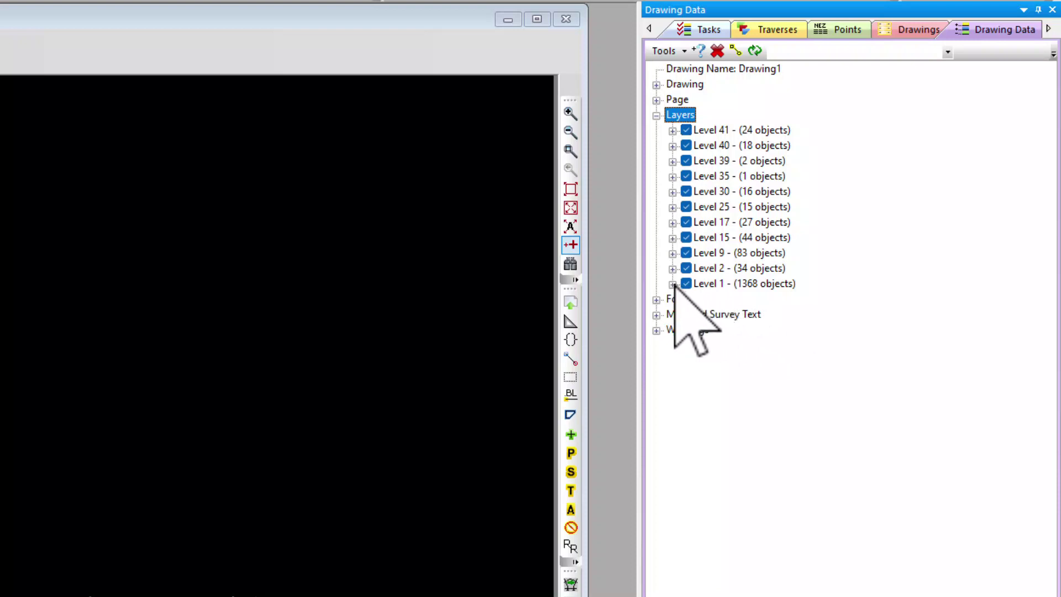
pyautogui.click(697, 283)
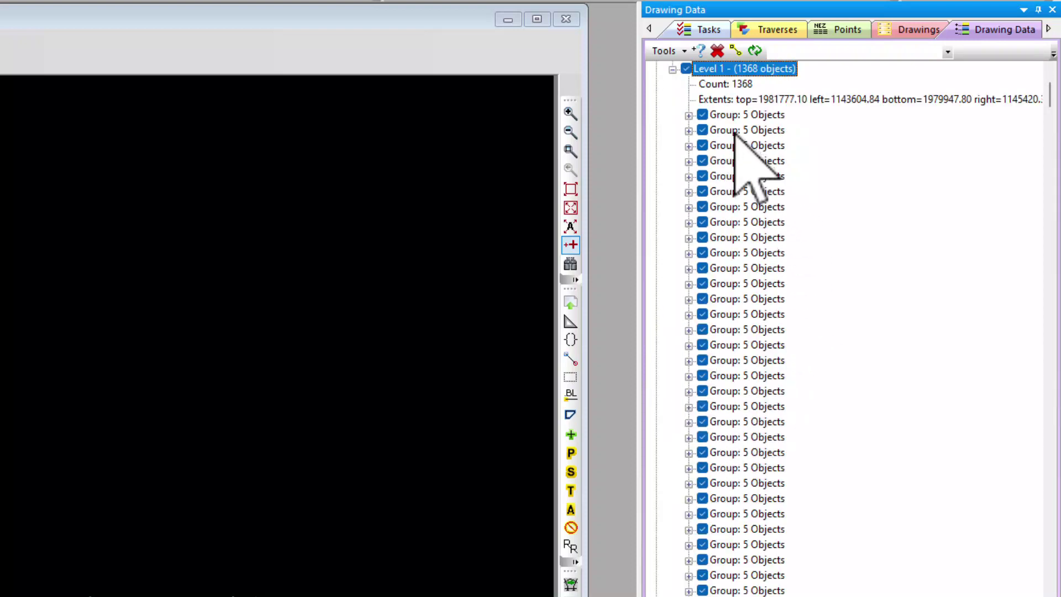
pyautogui.doubleClick(692, 117)
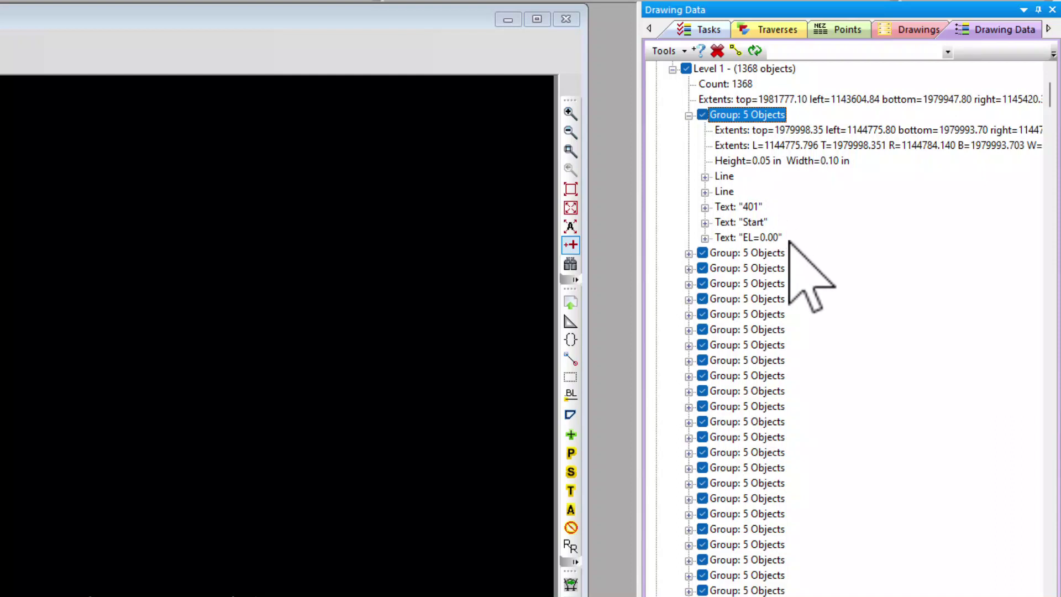
pyautogui.doubleClick(725, 176)
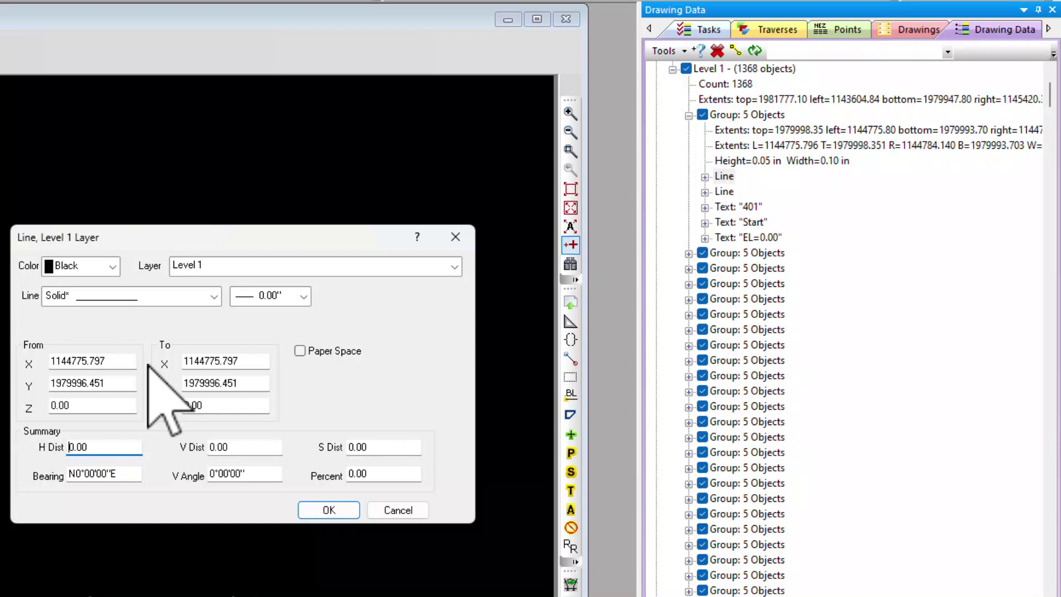
pyautogui.click(456, 237)
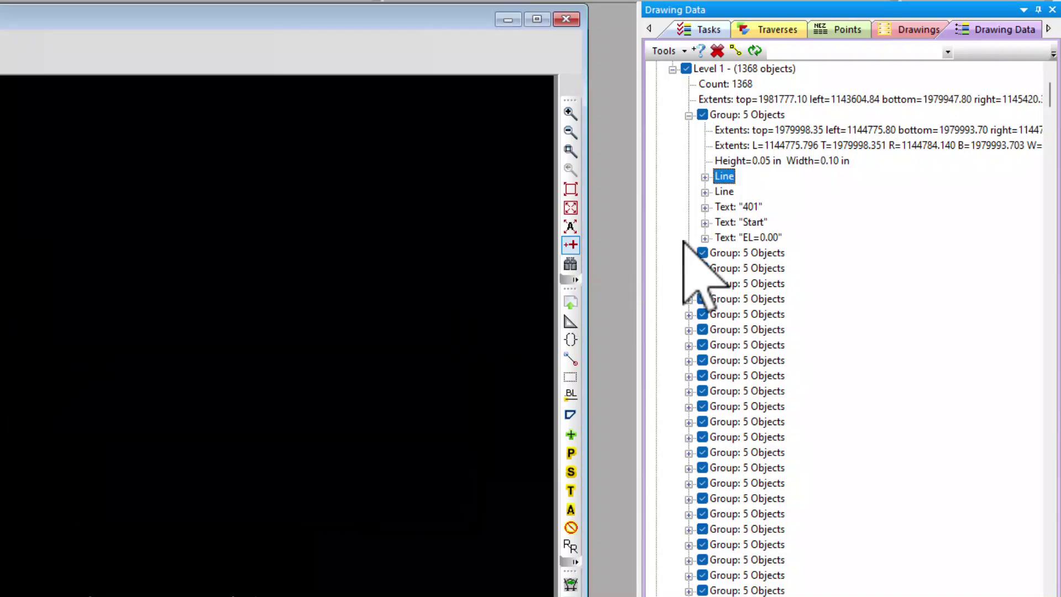
# - Delineate the first Level 1 group in the drawing, zoom in on point 401, and turn delineation off and collapse the layer
pyautogui.click(730, 115)
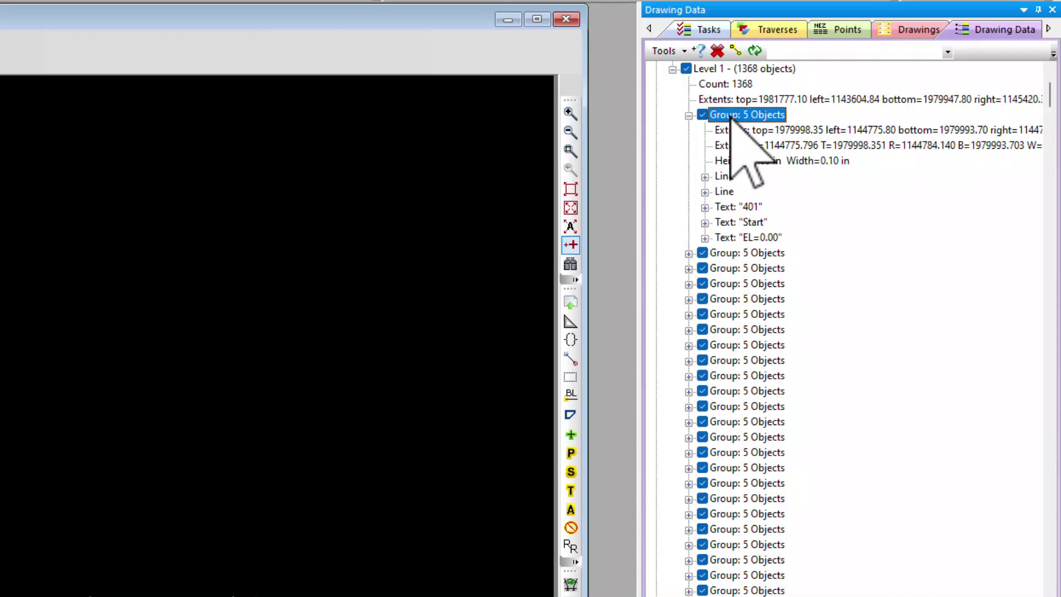
pyautogui.click(736, 51)
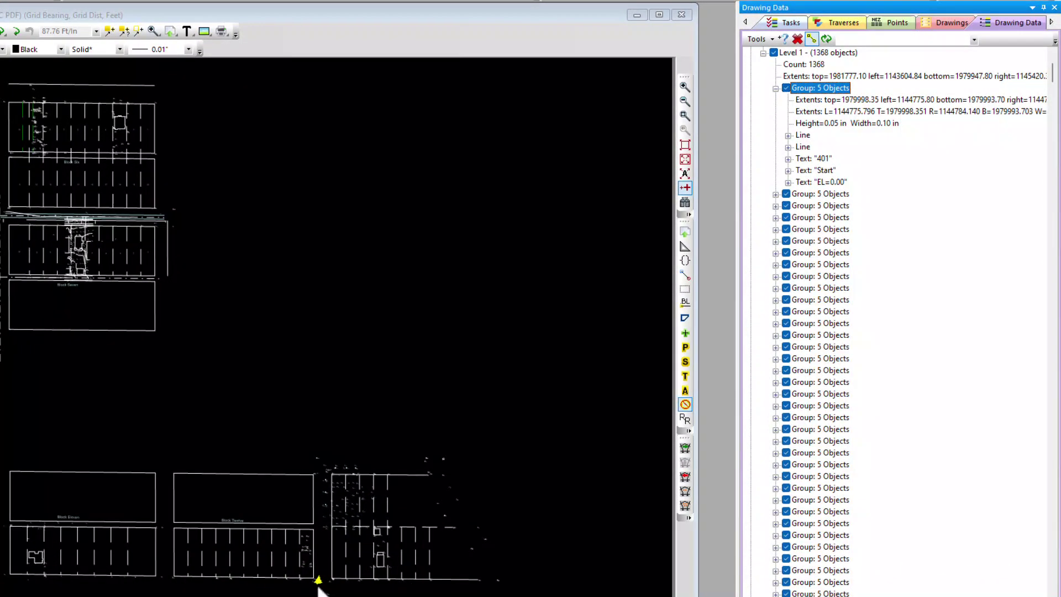
pyautogui.click(684, 116)
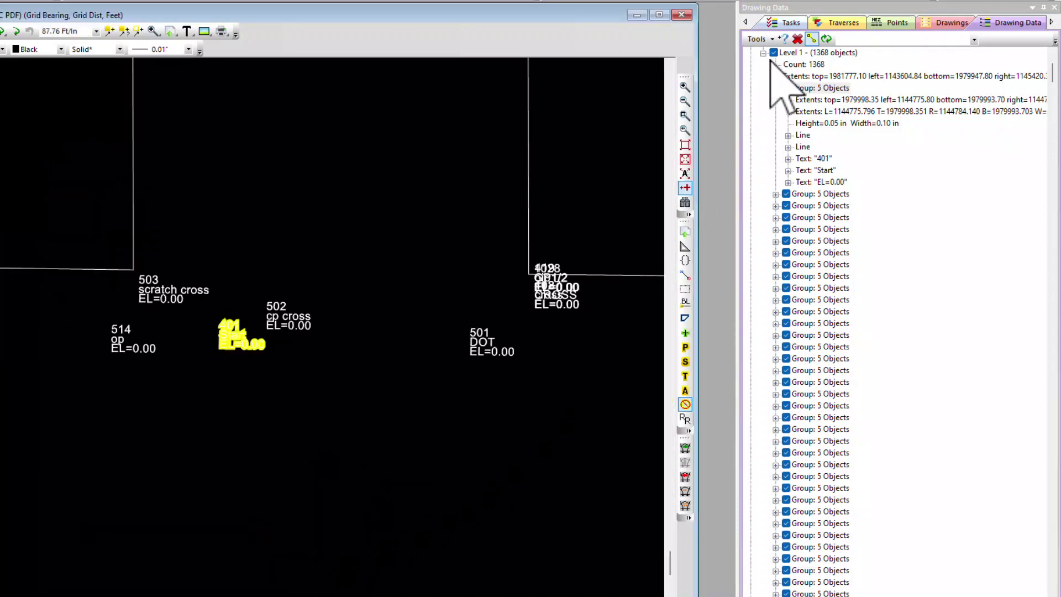
pyautogui.click(811, 41)
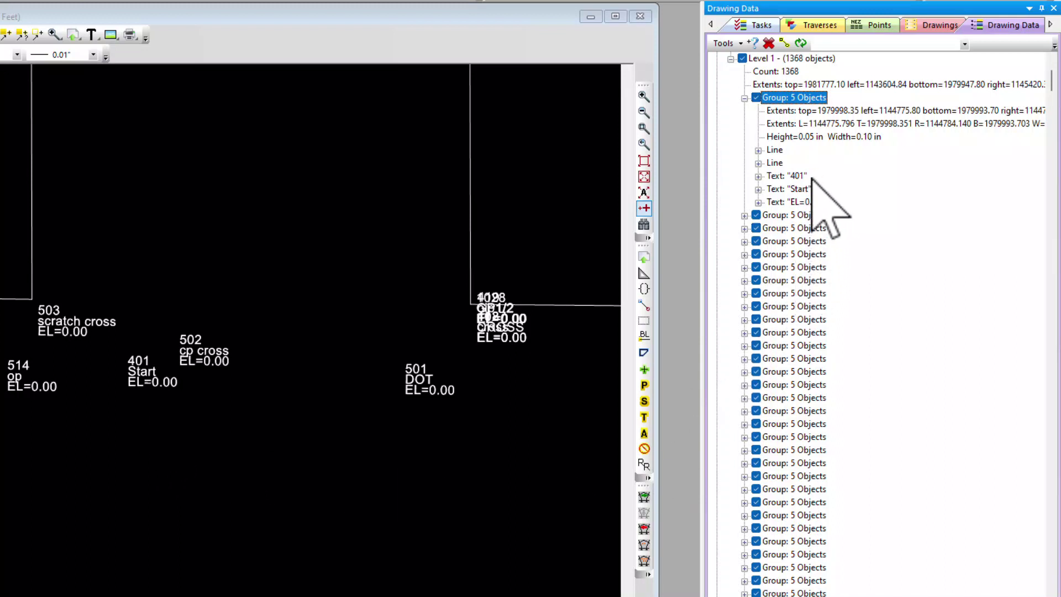
pyautogui.click(829, 202)
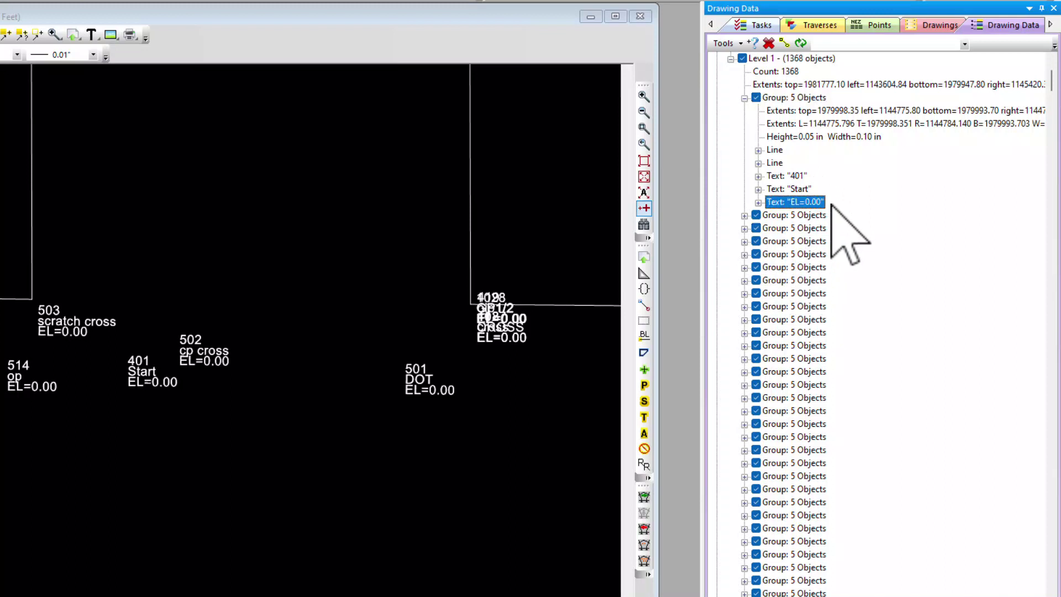
pyautogui.click(744, 98)
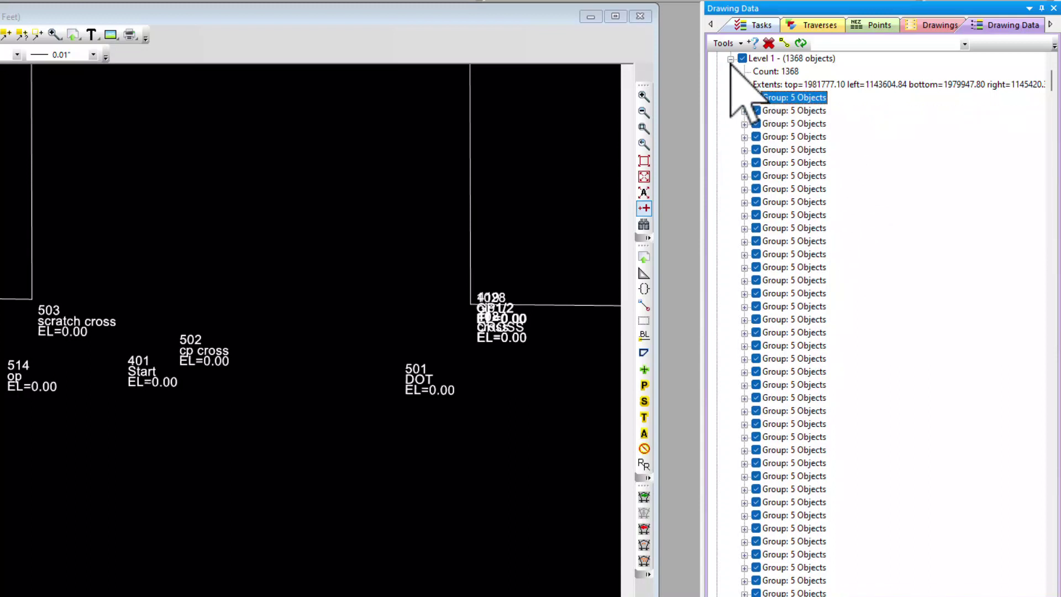
pyautogui.click(730, 59)
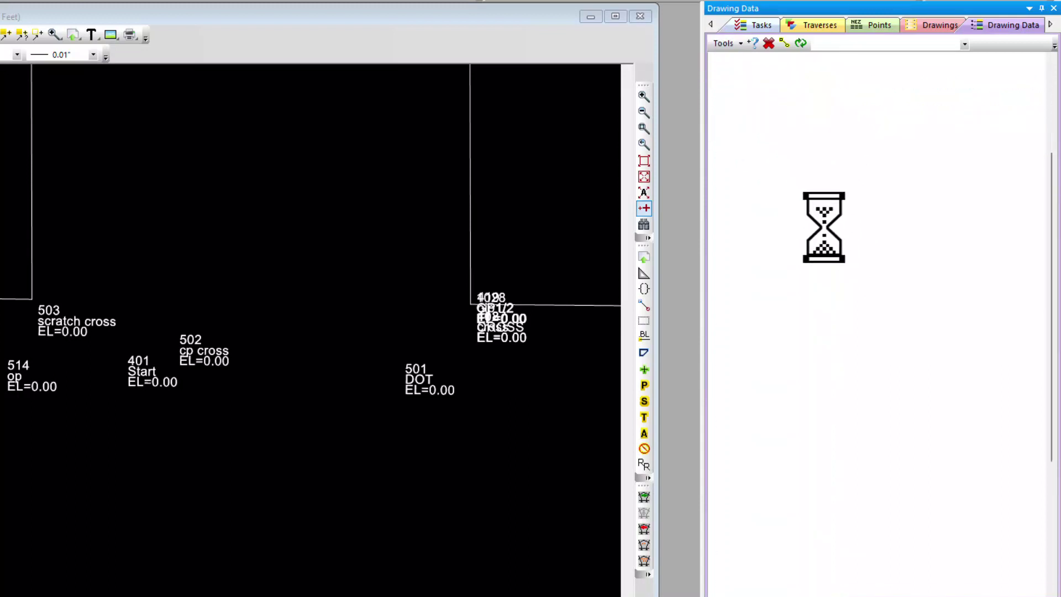
# - Convert the Level 1 layer to survey as traverse Nodes, using the Coordinates view format, Import Points drawing settings and point nodes enabled
pyautogui.rightClick(769, 242)
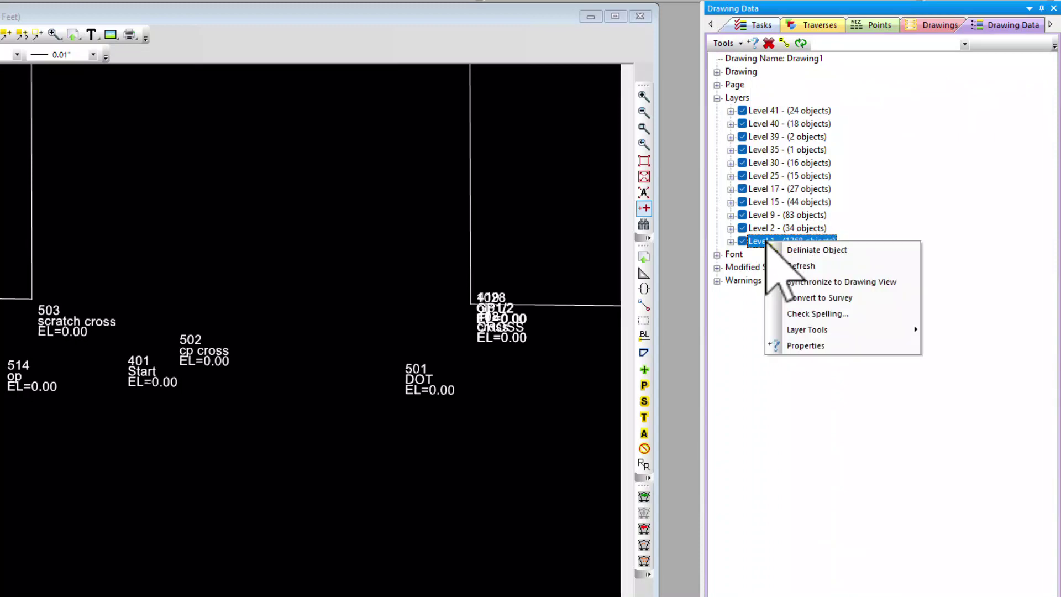
pyautogui.click(812, 298)
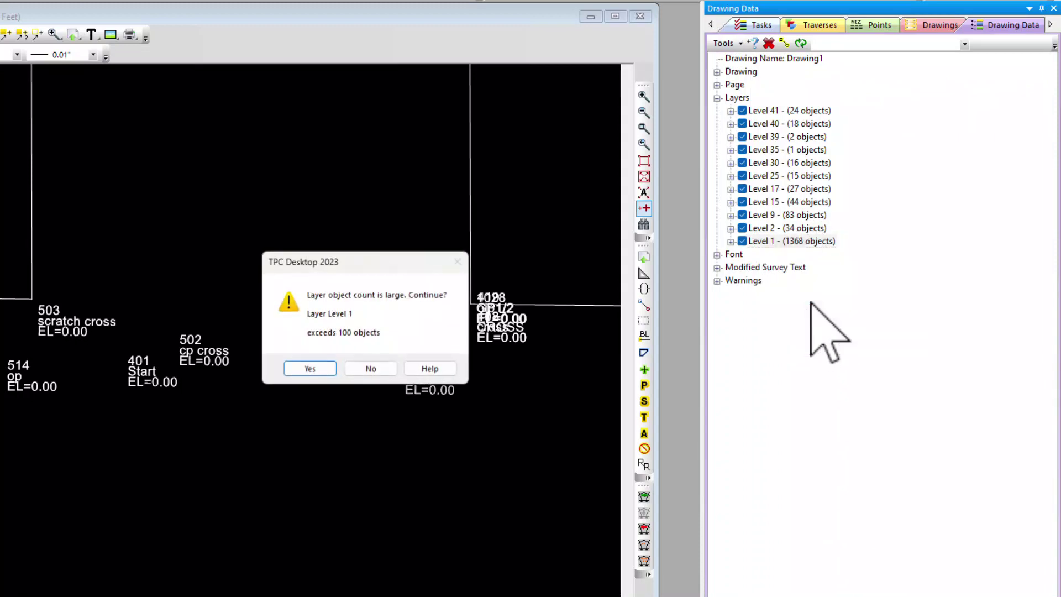
pyautogui.click(311, 368)
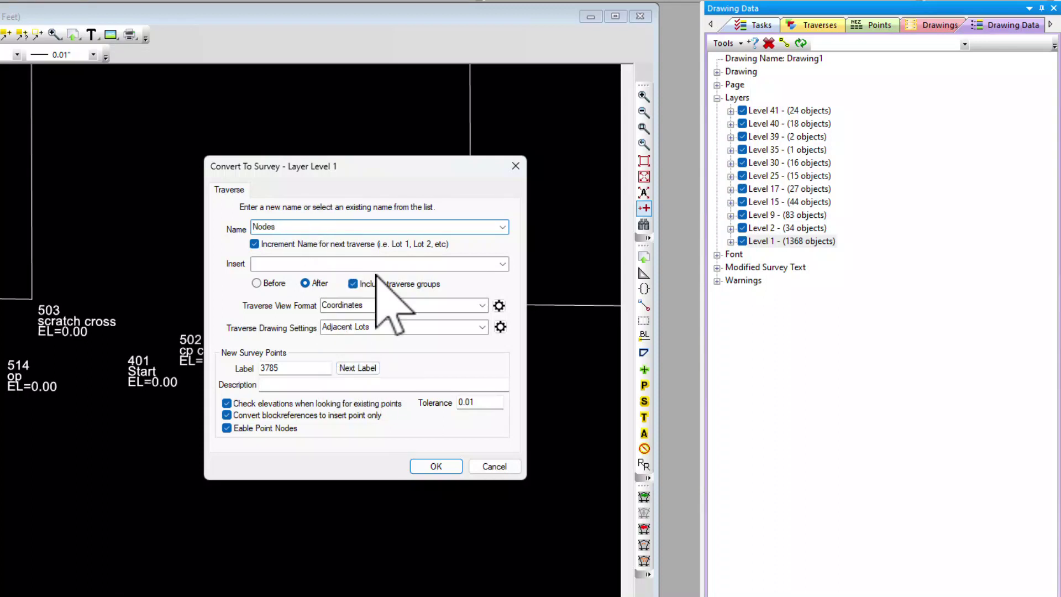
pyautogui.click(482, 305)
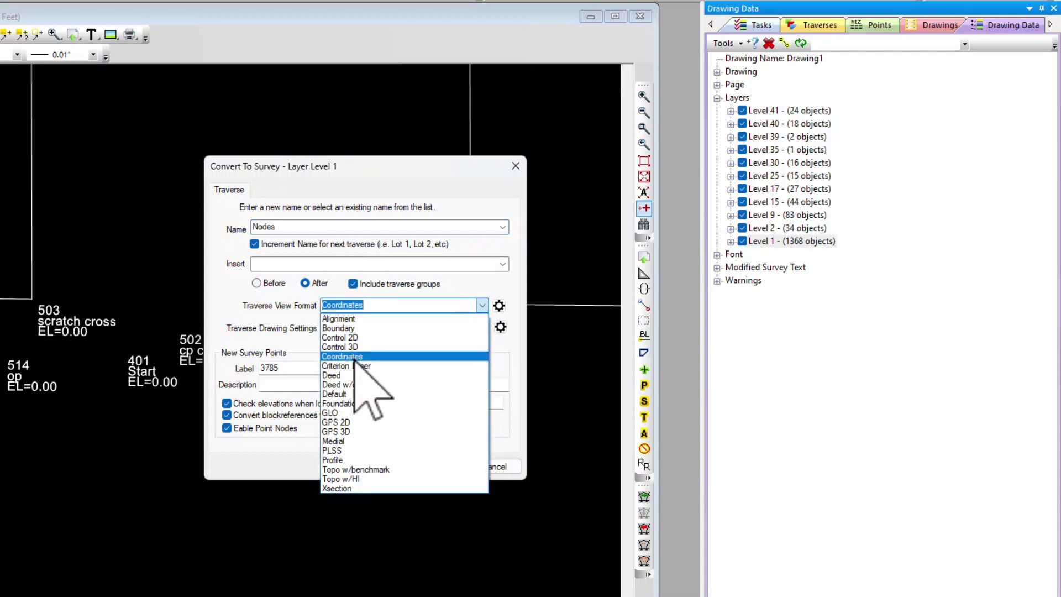
pyautogui.click(355, 358)
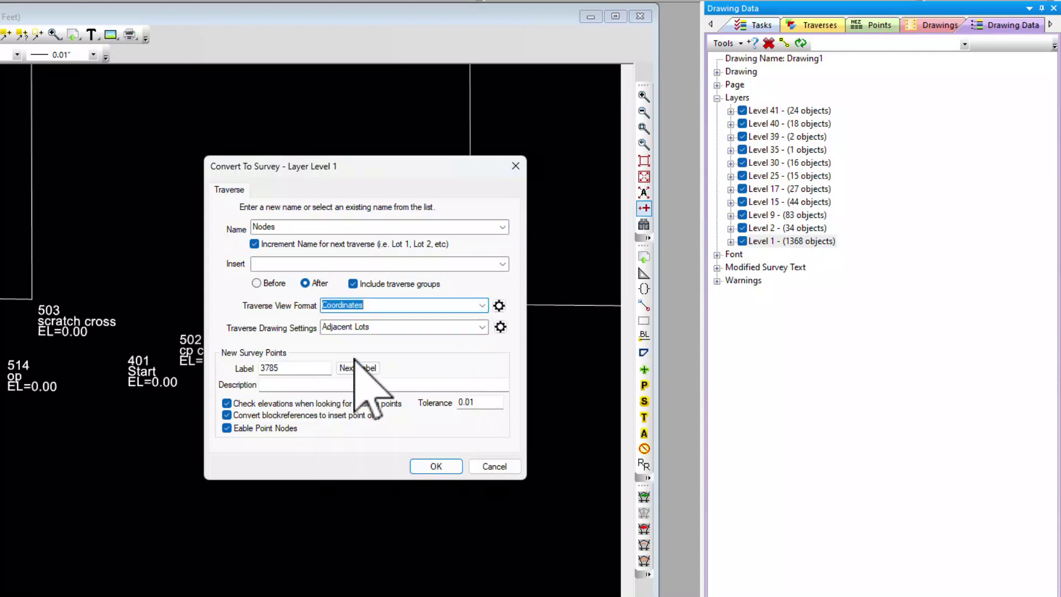
pyautogui.click(481, 327)
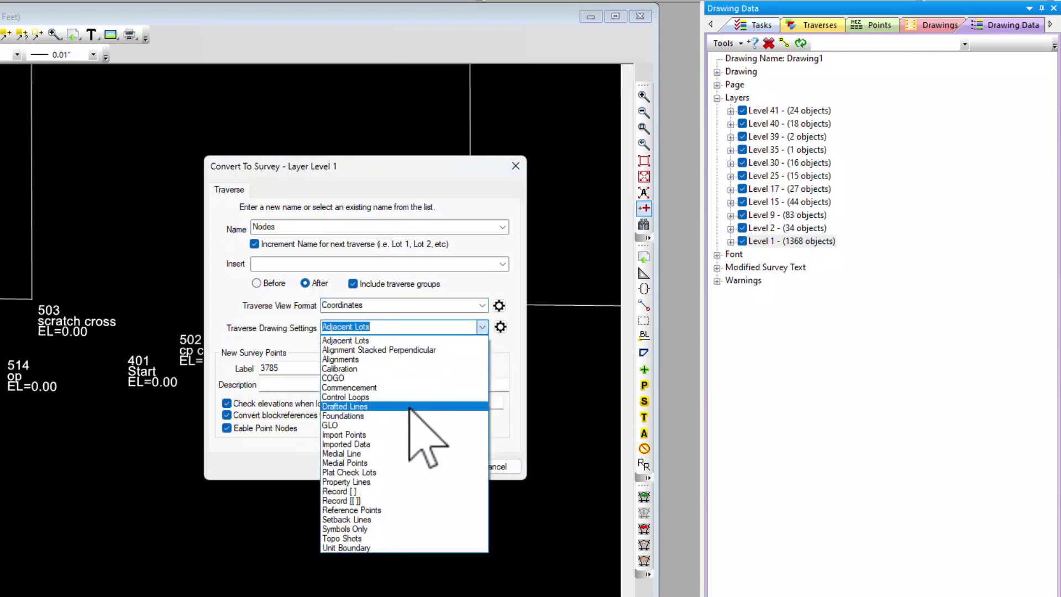
pyautogui.click(376, 434)
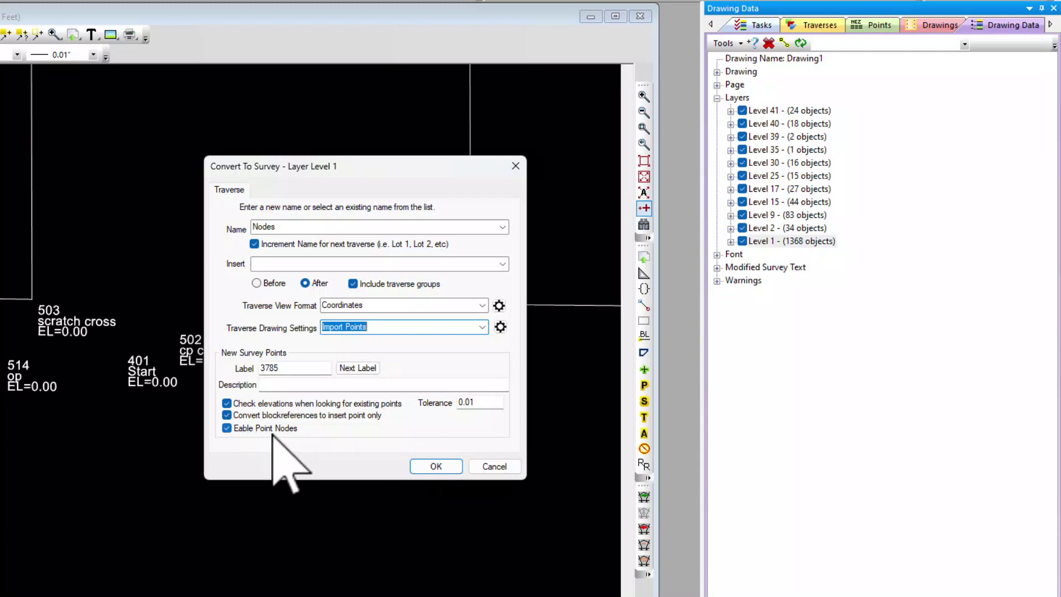
pyautogui.click(226, 428)
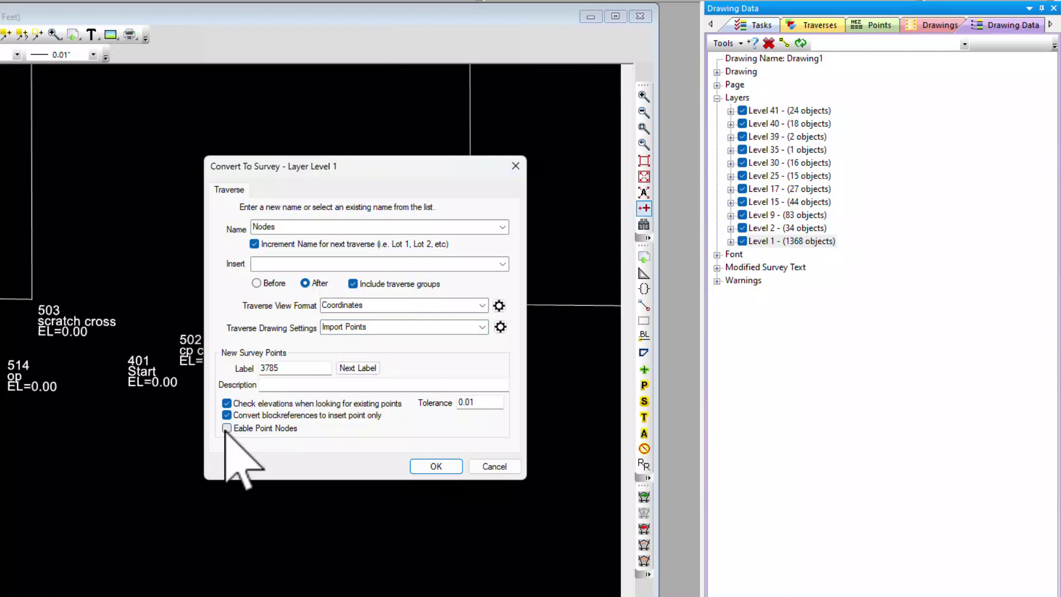
pyautogui.click(435, 466)
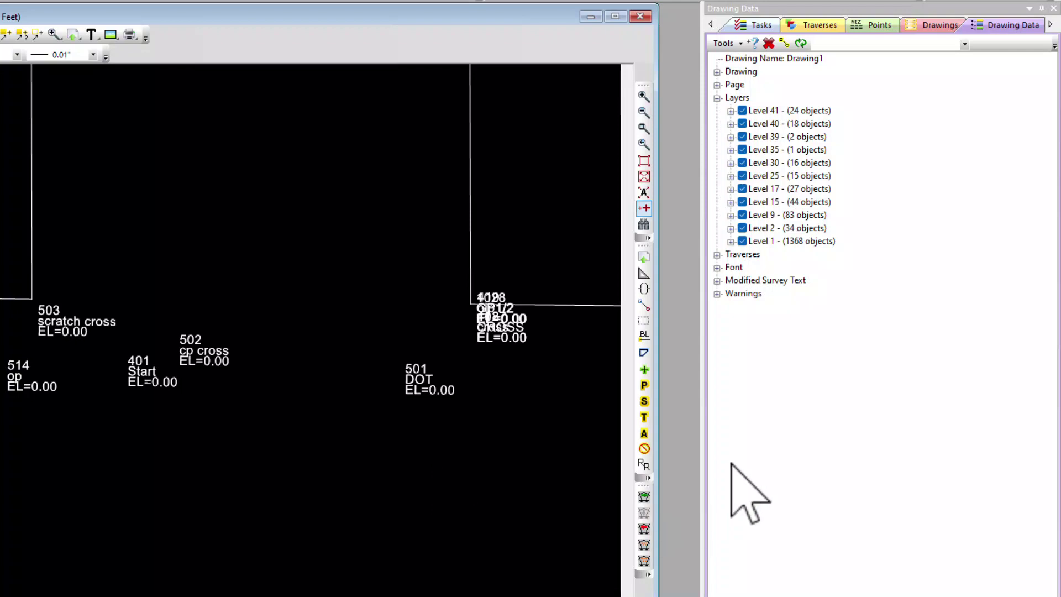
# - Examine the converted points list, find point 401 and check its coordinates, and return to the drawing data
pyautogui.click(876, 26)
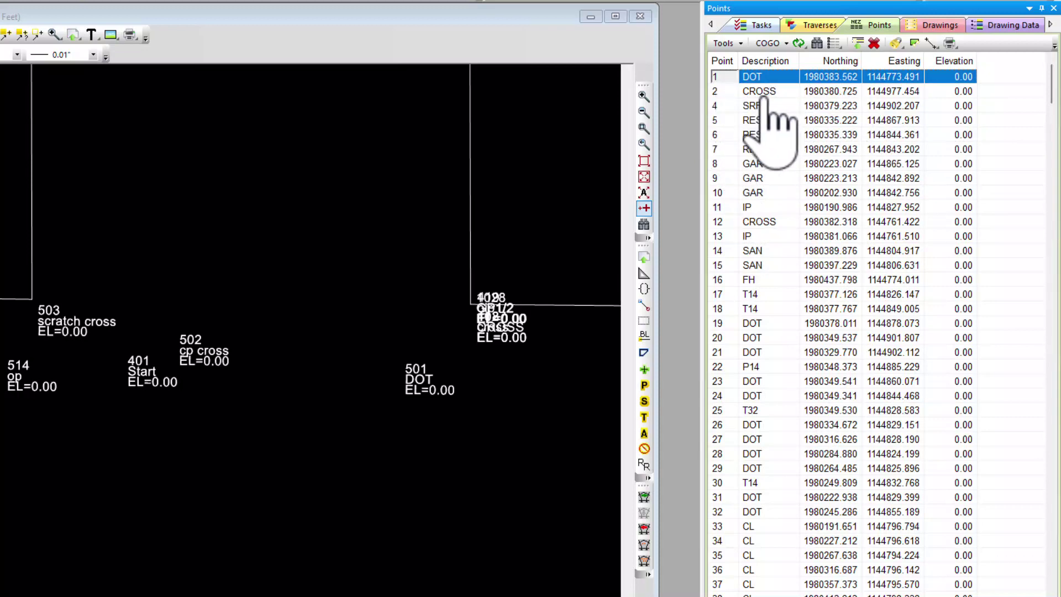
pyautogui.moveTo(1054, 83); pyautogui.dragTo(1054, 206)
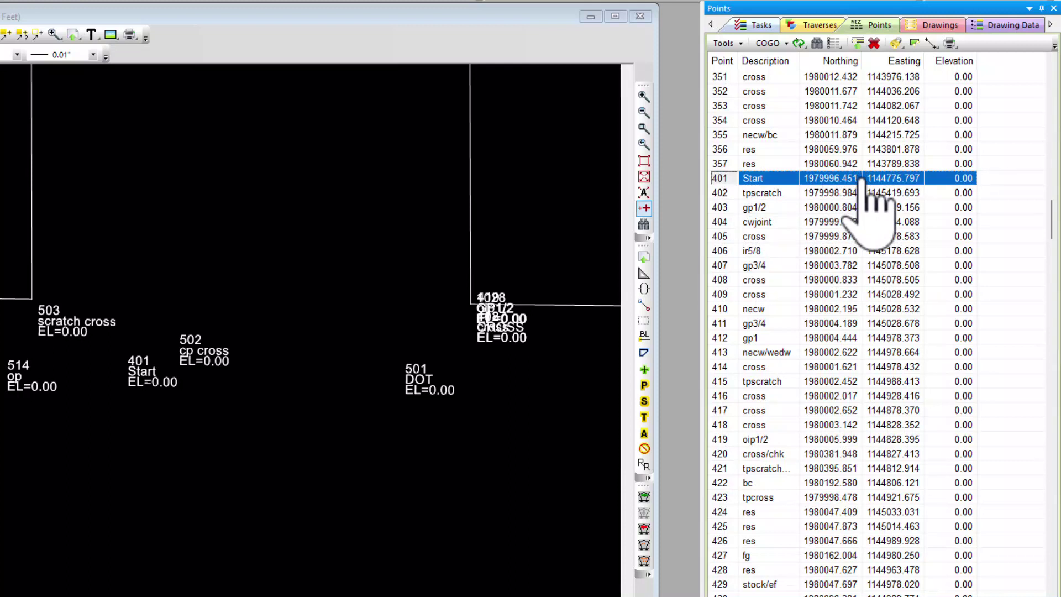
pyautogui.click(1000, 26)
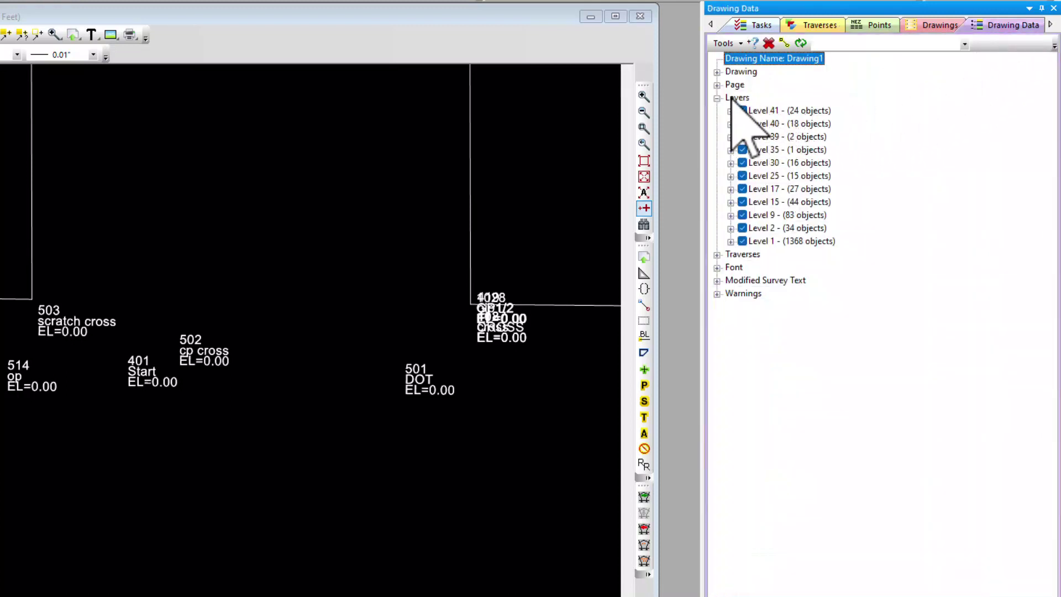
# - Hide the Level 1 layer in the drawing and inspect the objects on the Level 40 layer
pyautogui.click(742, 242)
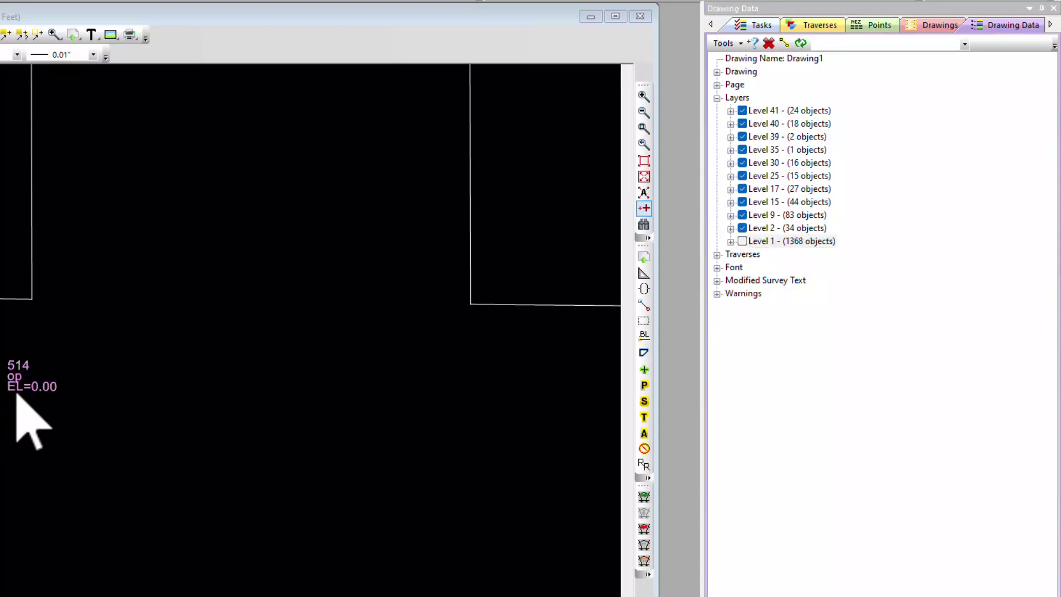
pyautogui.moveTo(16, 395)
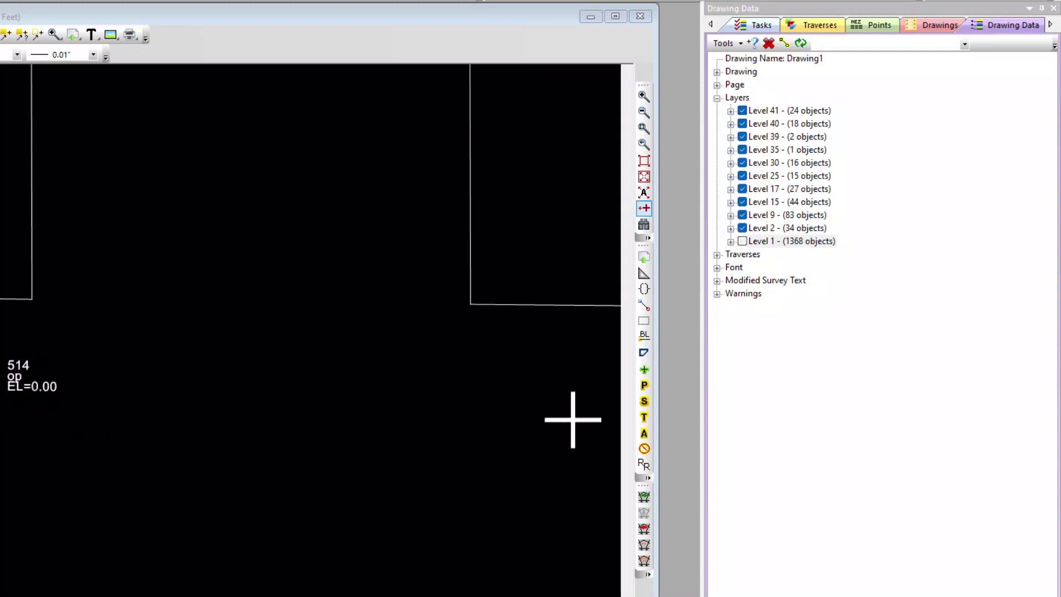
pyautogui.doubleClick(751, 123)
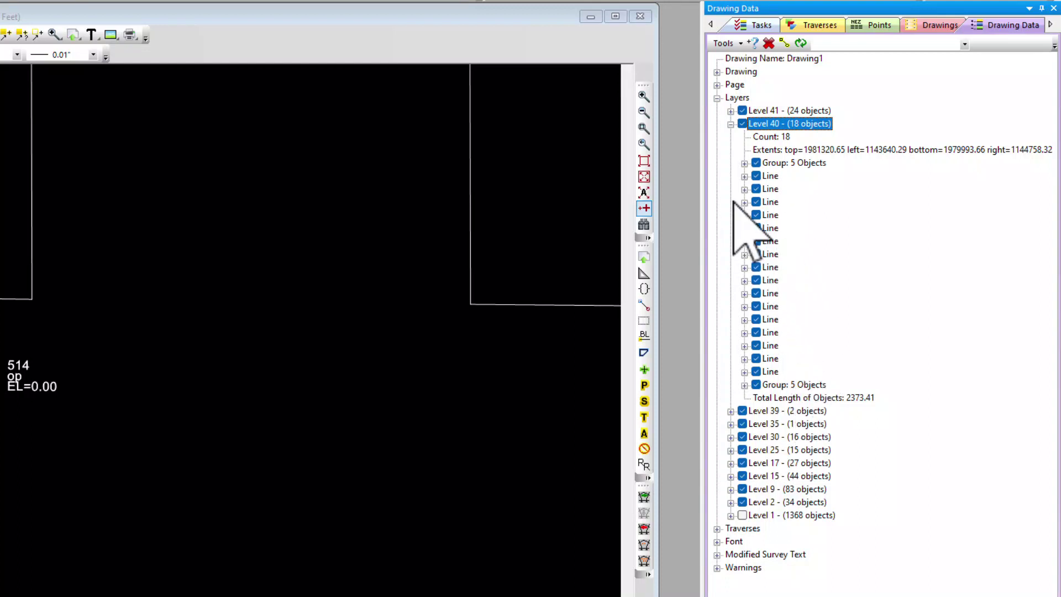
pyautogui.click(730, 124)
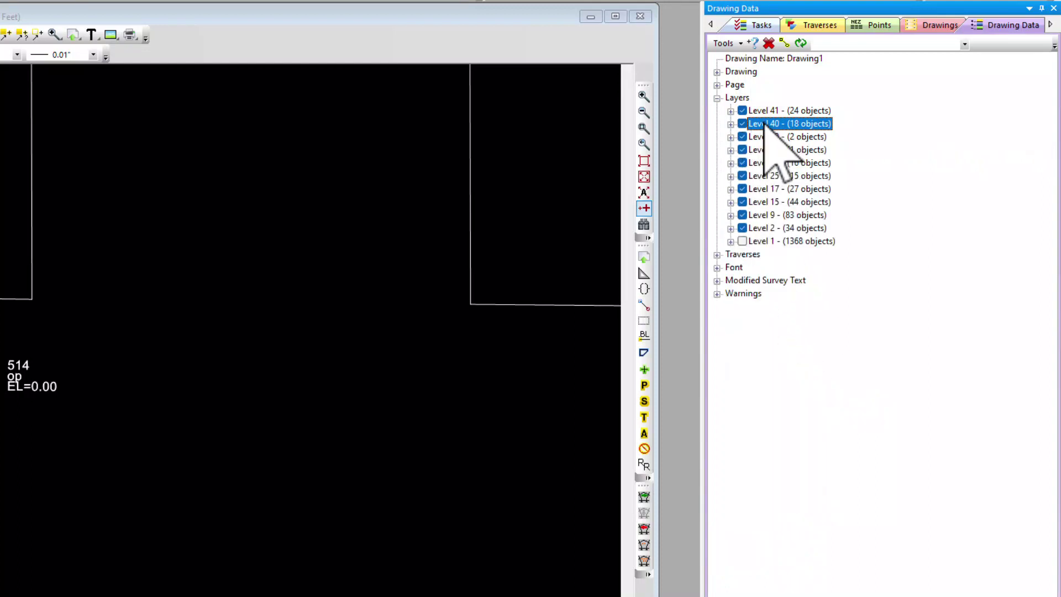
# - Convert the Level 40 layer to survey into the existing Nodes traverse, using the Coordinates view format and Import Points drawing settings
pyautogui.rightClick(764, 124)
pyautogui.click(798, 179)
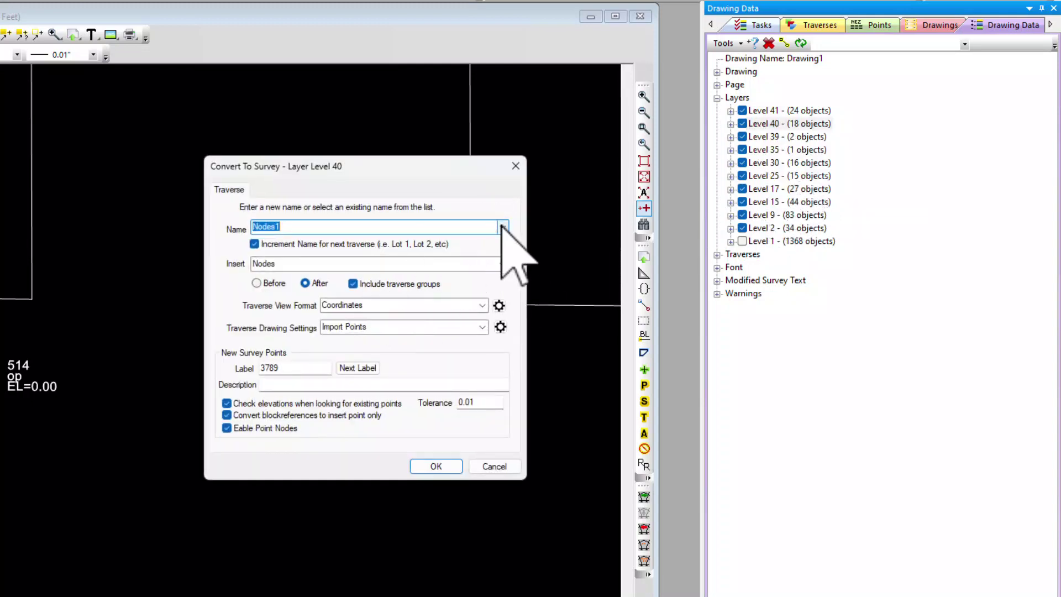
pyautogui.click(502, 227)
pyautogui.click(288, 241)
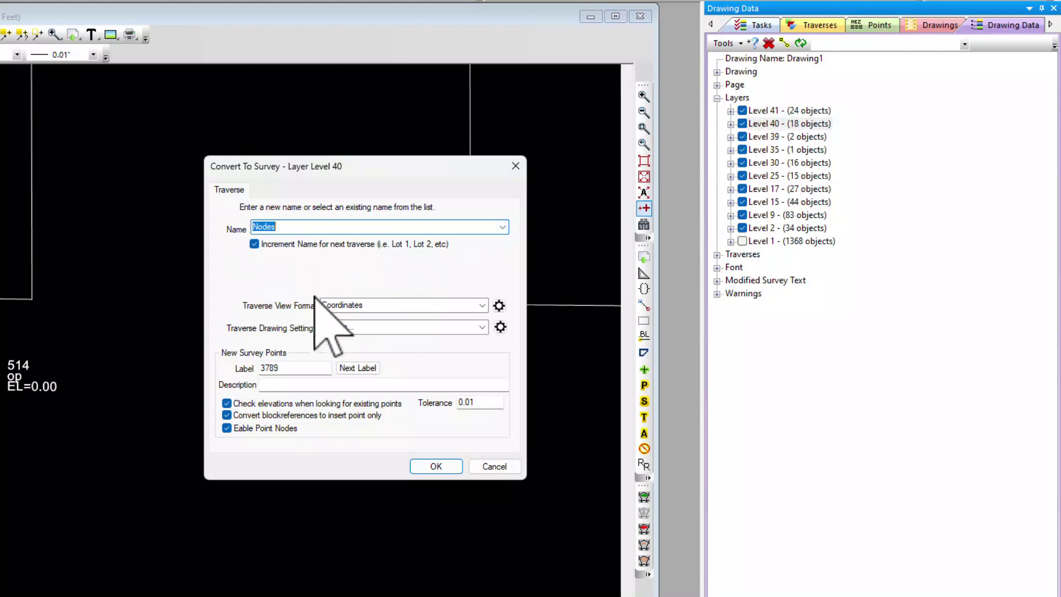
pyautogui.click(482, 327)
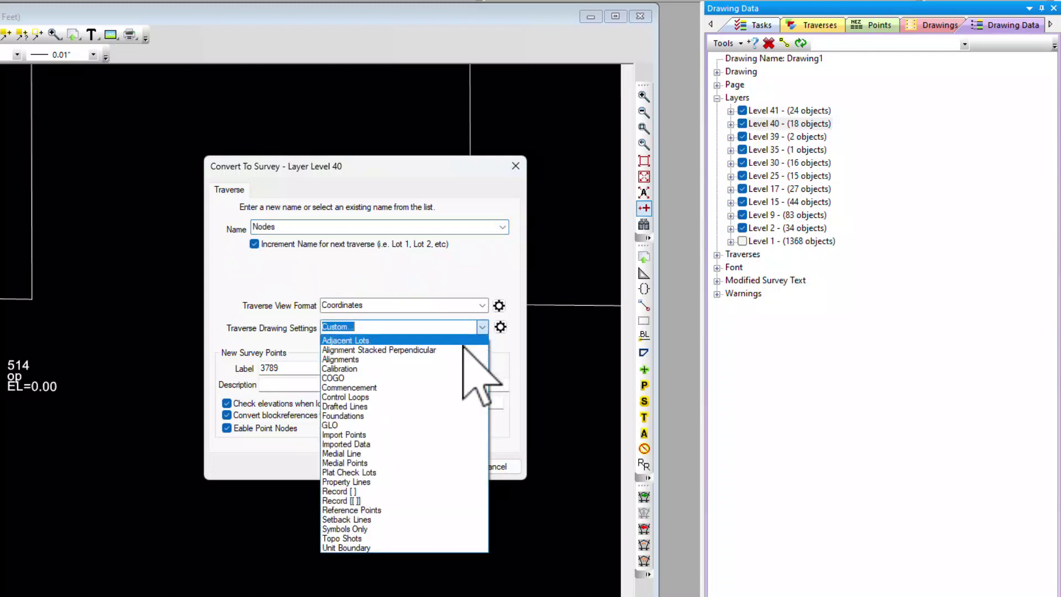
pyautogui.click(365, 434)
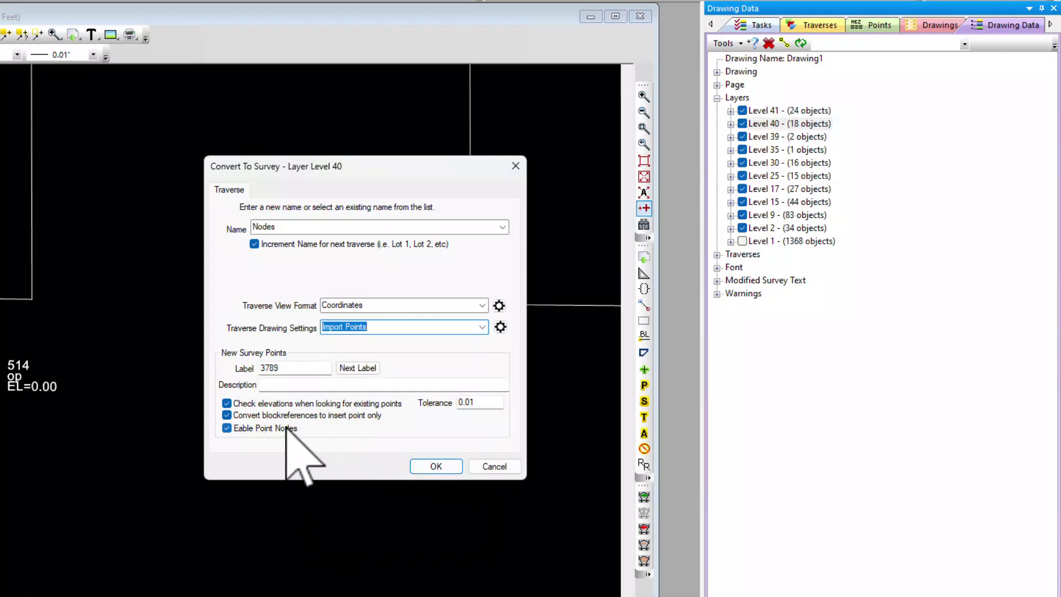
pyautogui.click(439, 467)
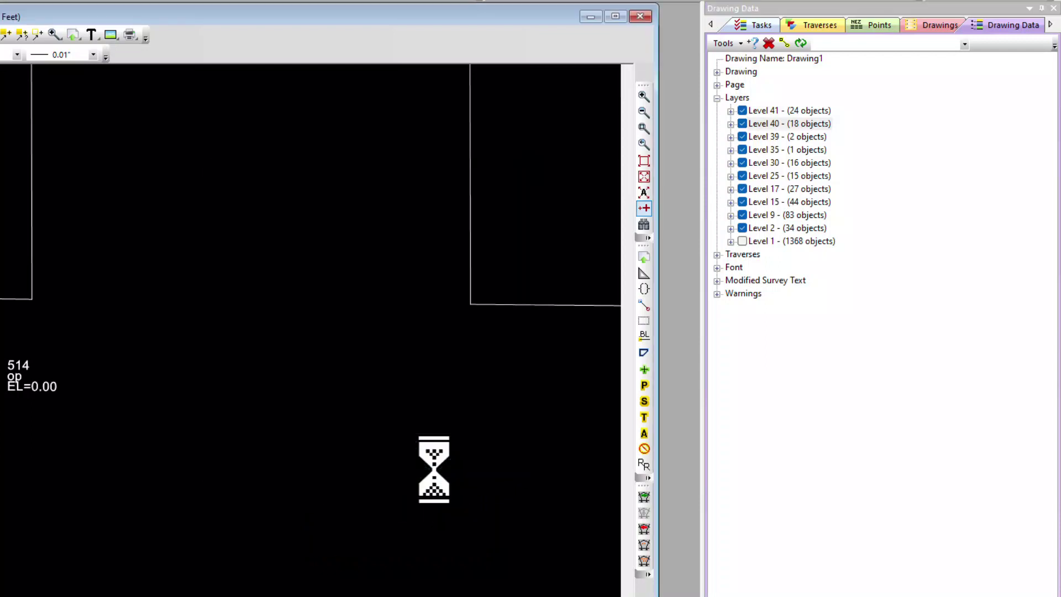
# - Hide the Level 40 layer and display the Nodes traverse in the drawing, narrowing the traverse list's Name column
pyautogui.click(742, 124)
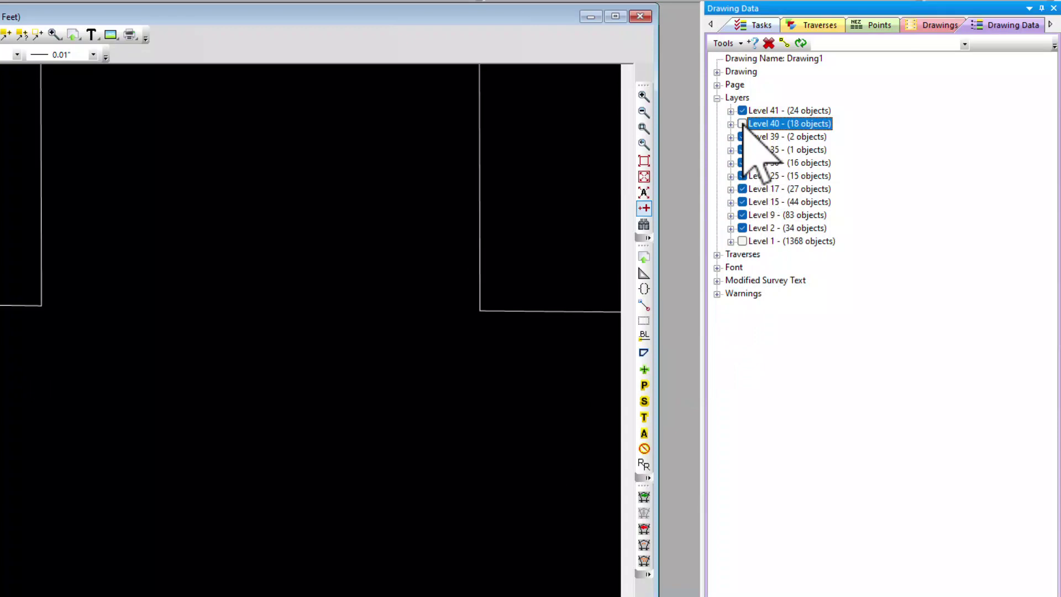
pyautogui.click(876, 26)
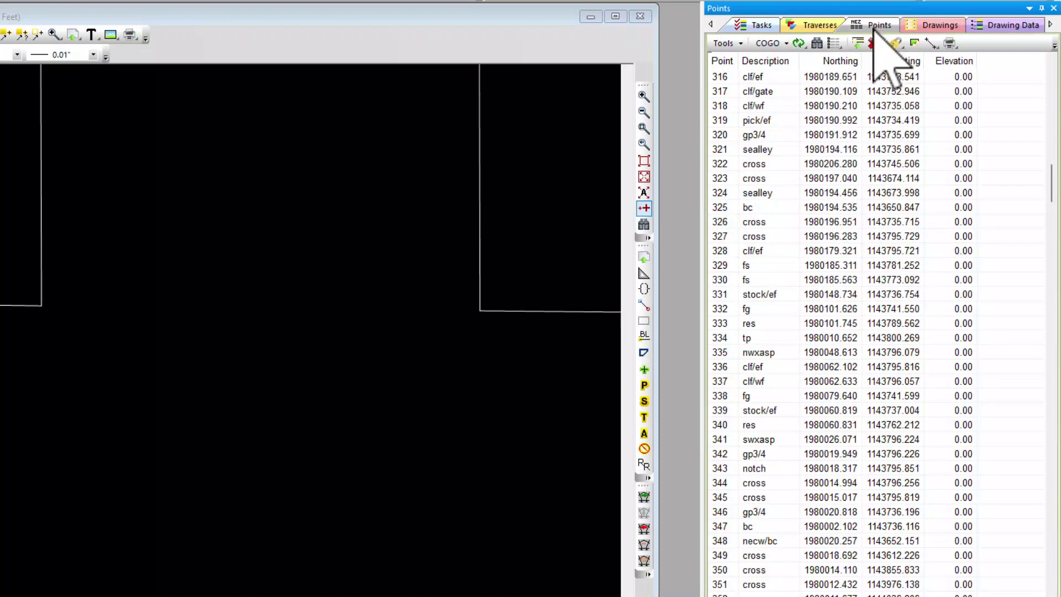
pyautogui.click(820, 27)
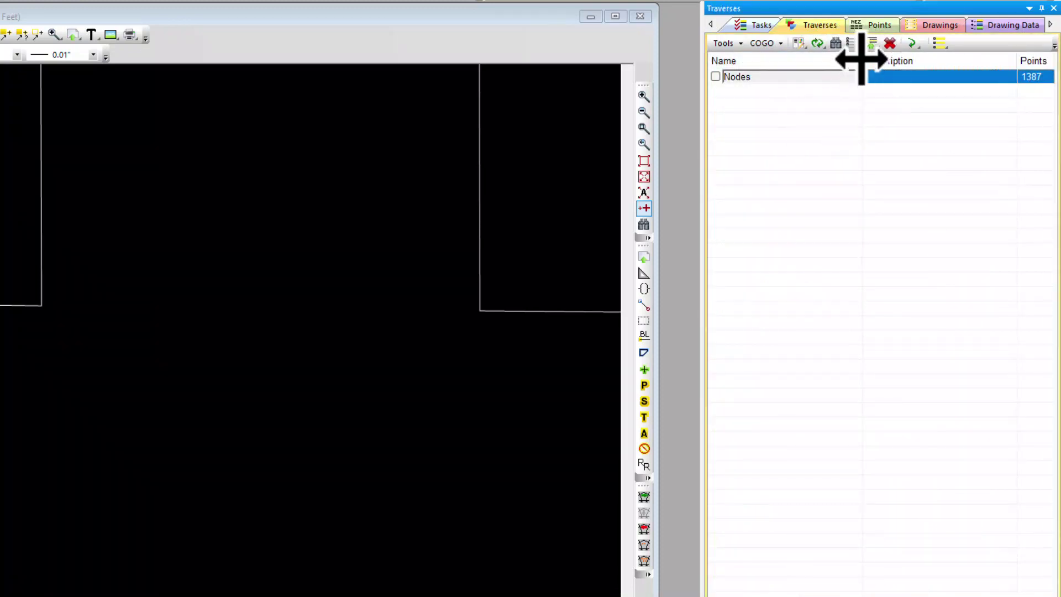
pyautogui.moveTo(860, 59); pyautogui.dragTo(814, 63)
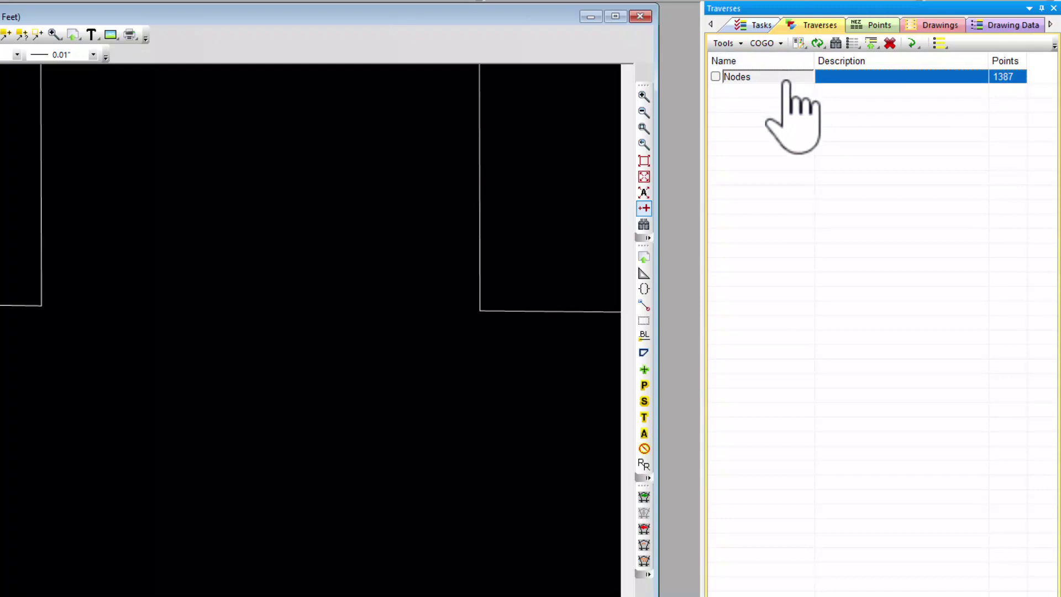
pyautogui.click(715, 77)
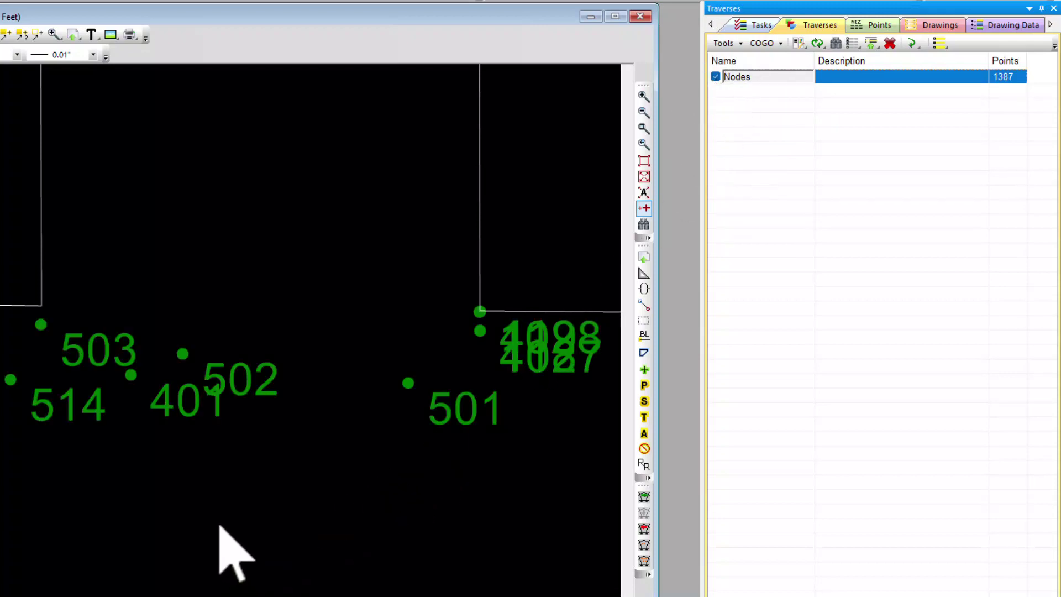
# - Add description and Z labels to the Nodes traverse's points at a 0.04 in font size, then view the points list and return to the traverses
pyautogui.click(184, 486)
pyautogui.moveTo(187, 418)
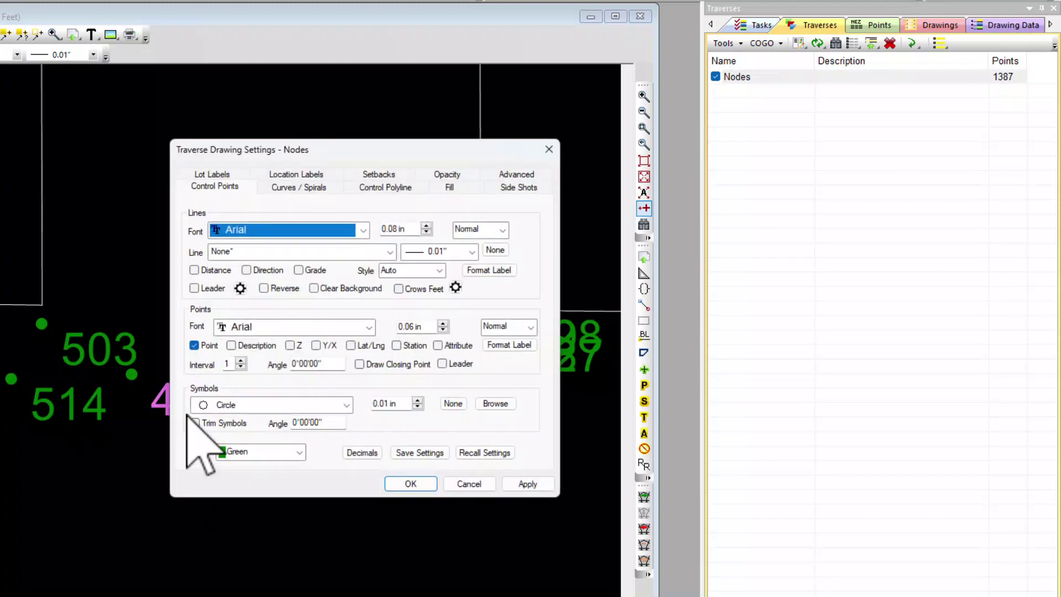
pyautogui.click(231, 345)
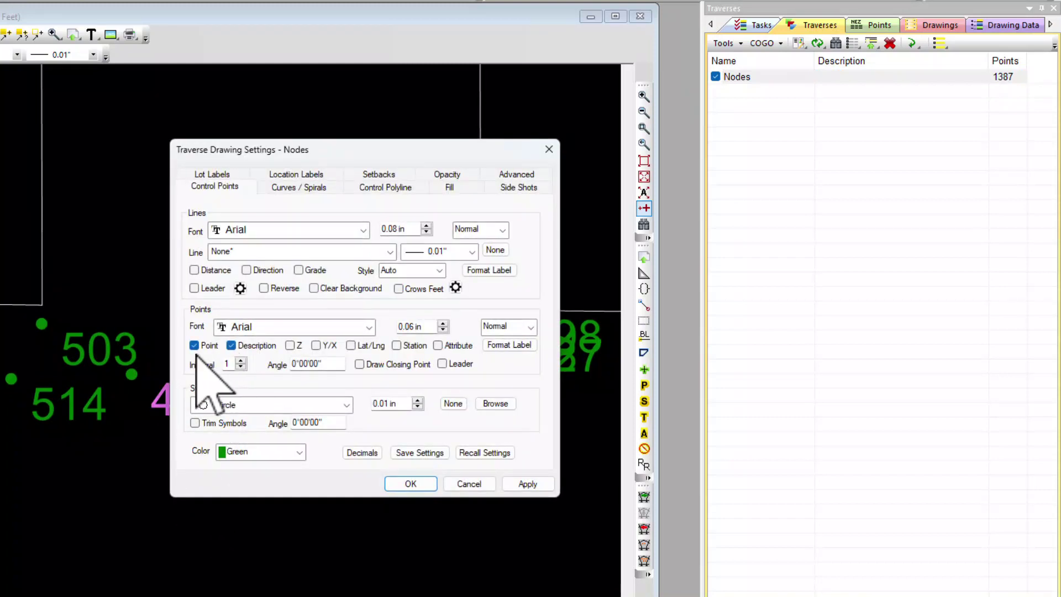
pyautogui.click(289, 346)
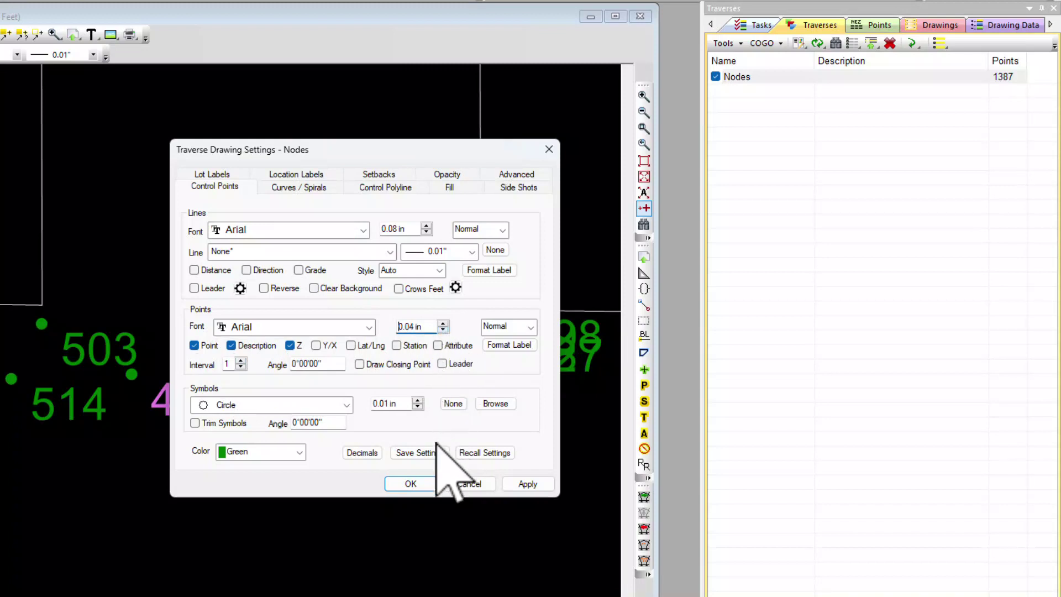
pyautogui.click(428, 482)
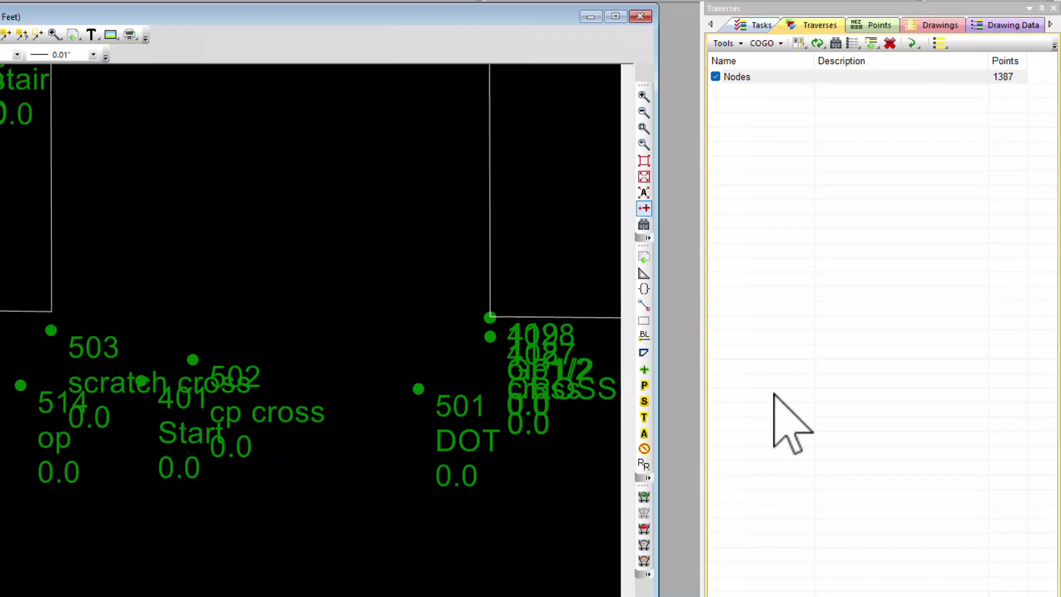
pyautogui.click(873, 25)
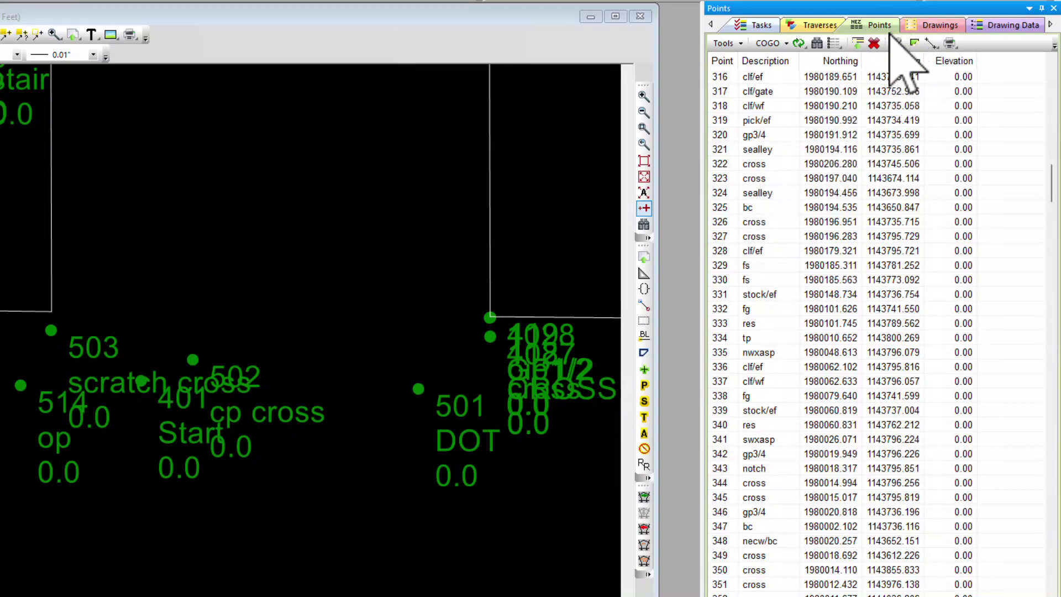
pyautogui.click(821, 26)
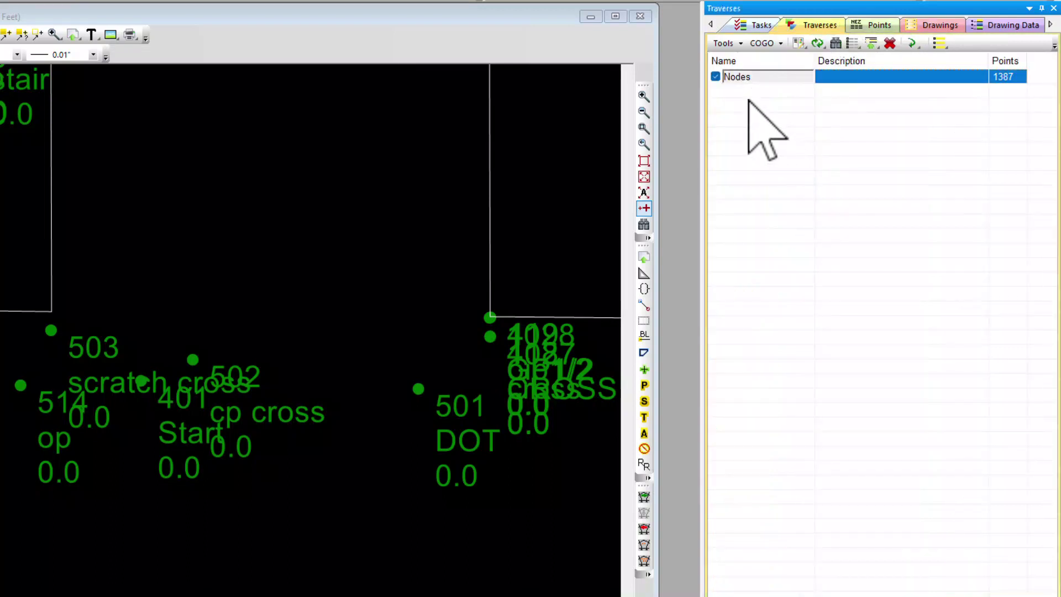